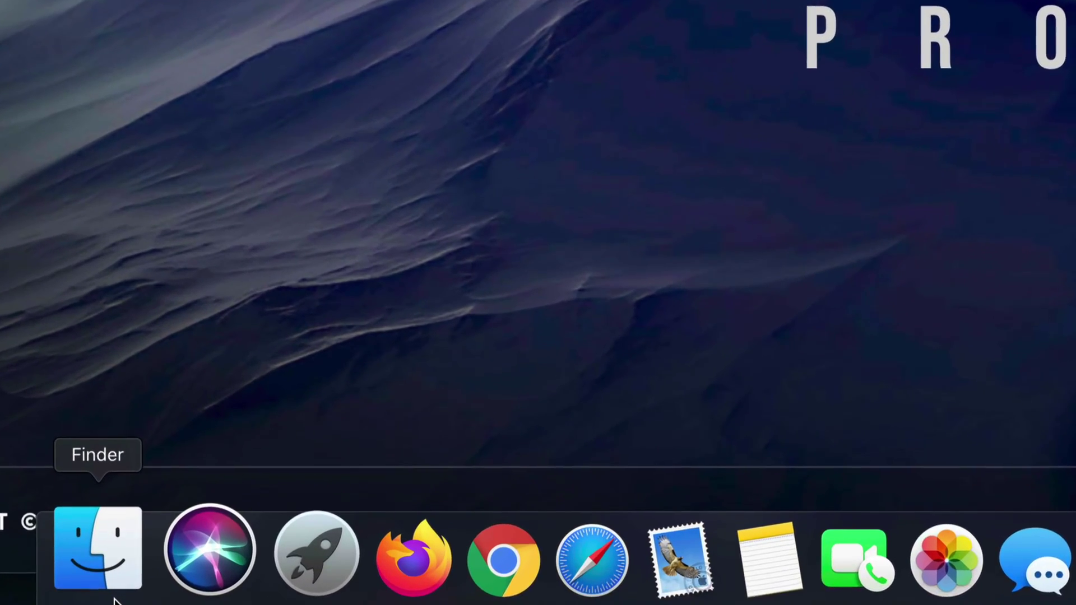
Open a new Finder window on the Applications folder showing iMovie
{"action": "left_click", "coordinate": [98, 546]}
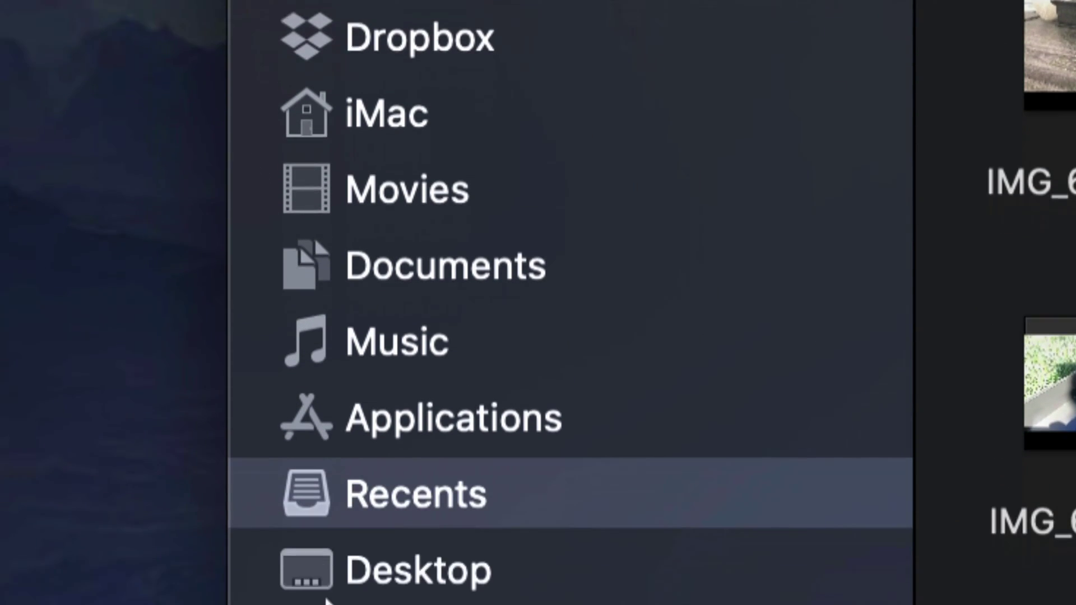
{"action": "scroll", "coordinate": [328, 588], "scroll_direction": "down", "scroll_amount": 1}
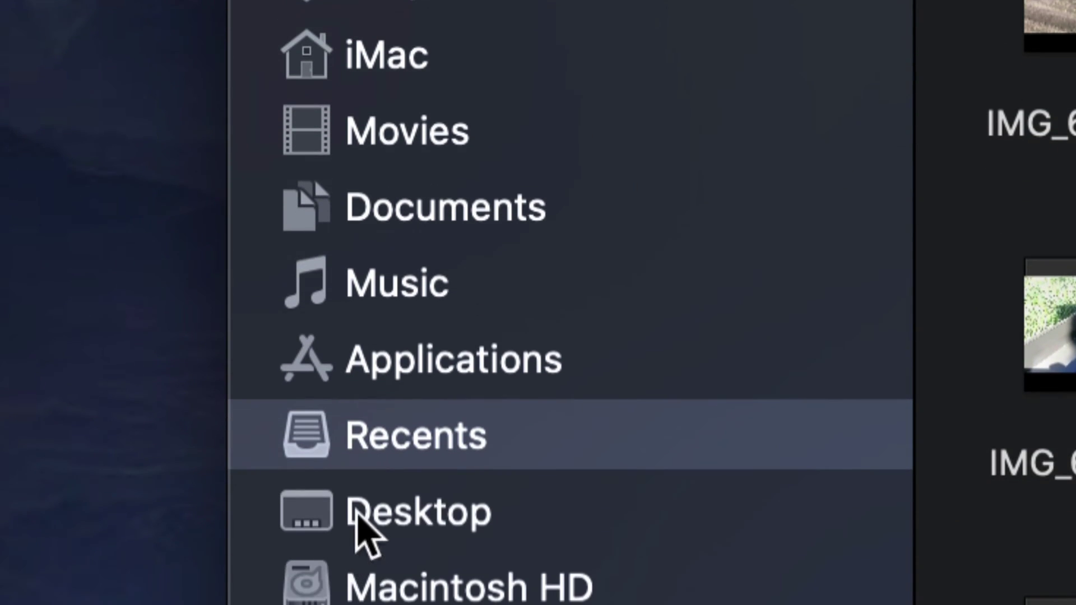
{"action": "left_click", "coordinate": [420, 370]}
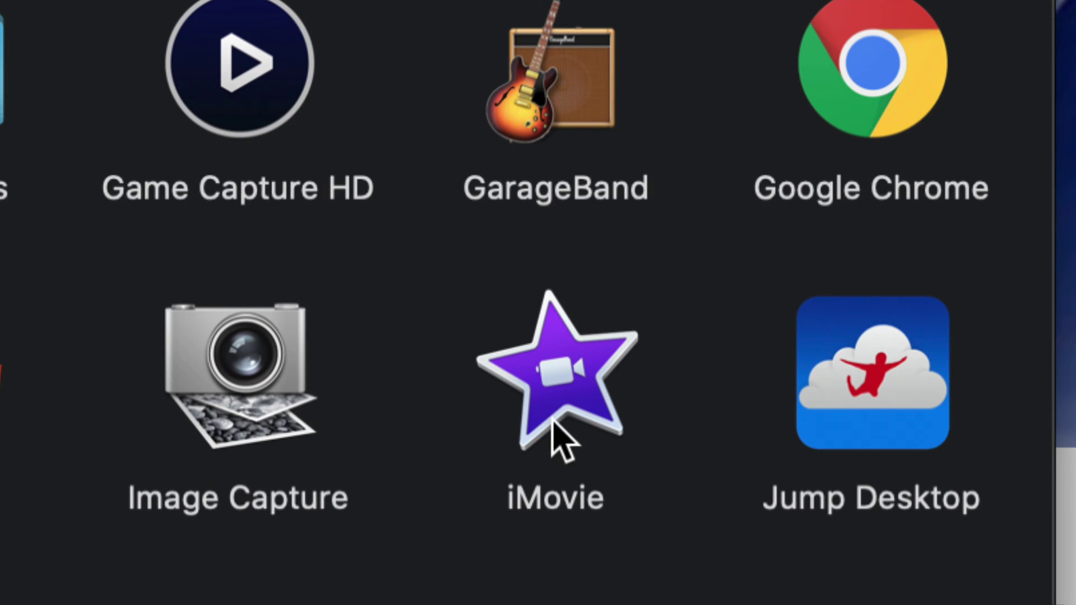
{"action": "left_click", "coordinate": [549, 411]}
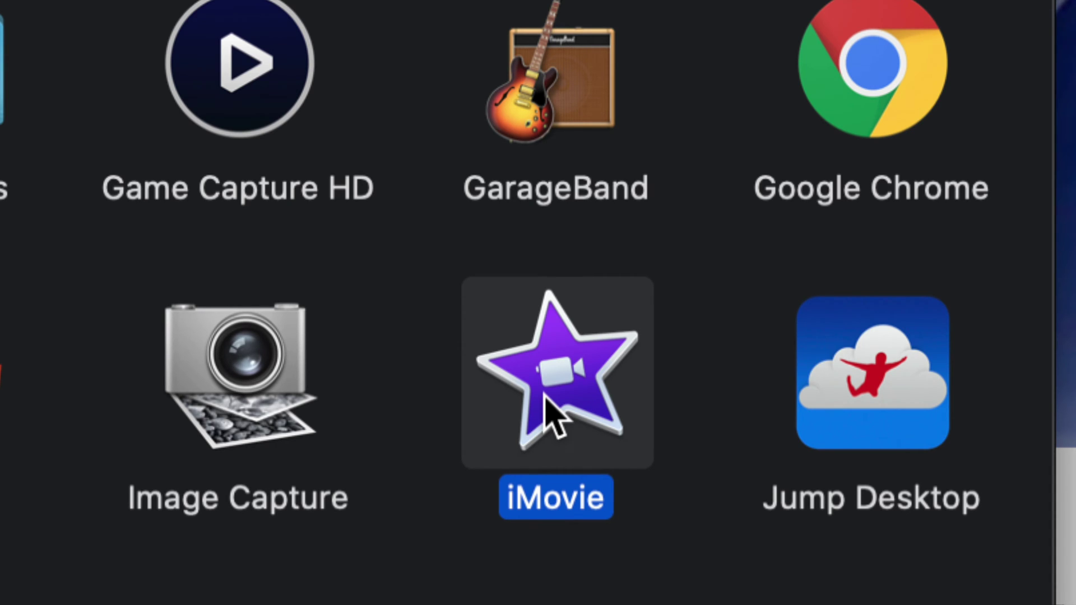
{"action": "right_click", "coordinate": [550, 413]}
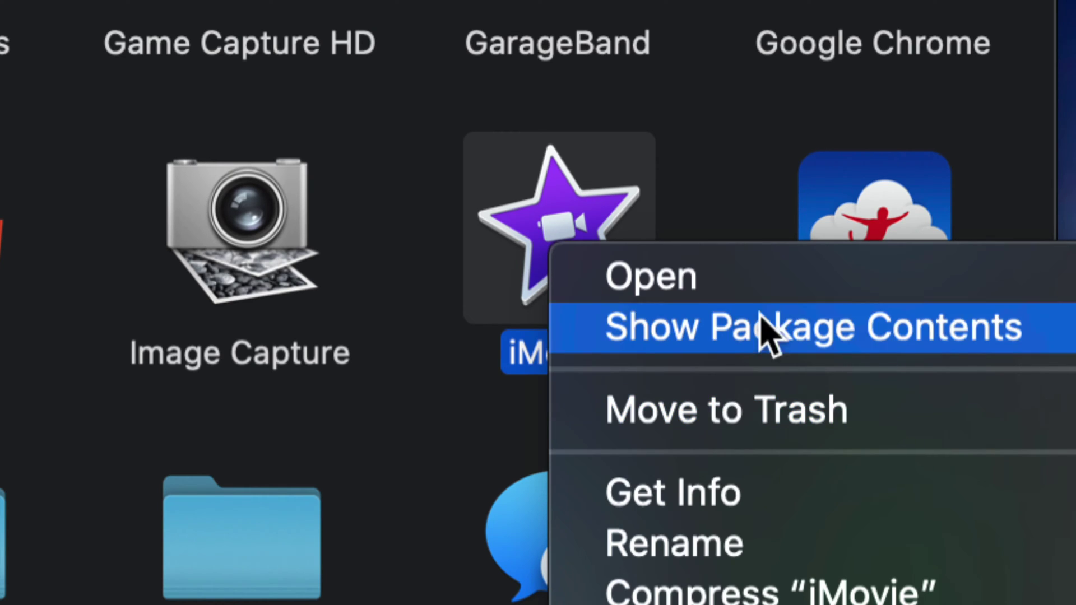
{"action": "left_click", "coordinate": [740, 181]}
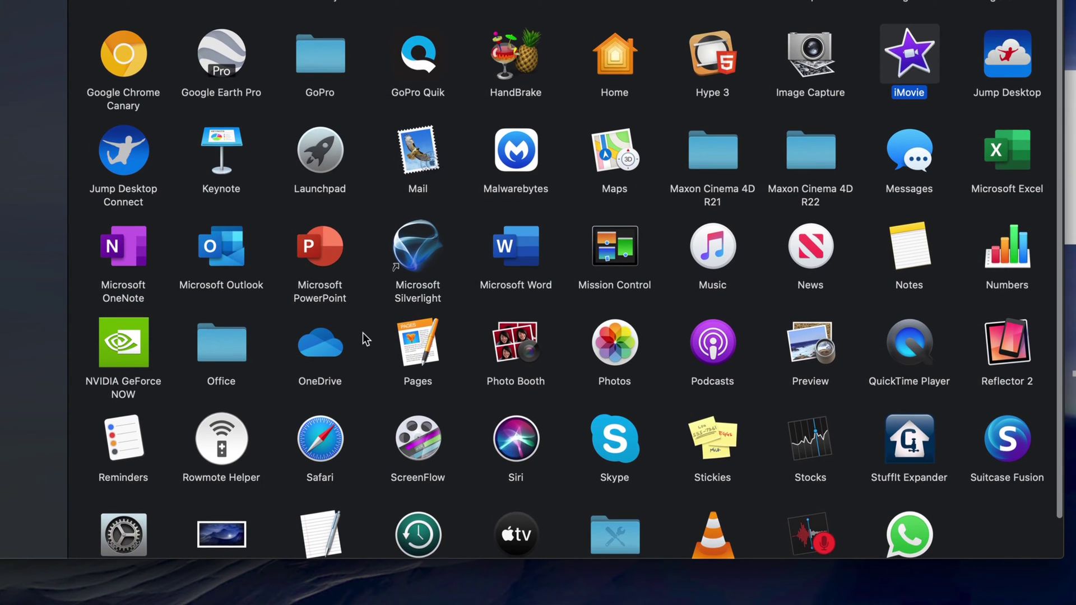
{"action": "scroll", "coordinate": [362, 333], "scroll_direction": "down", "scroll_amount": 2}
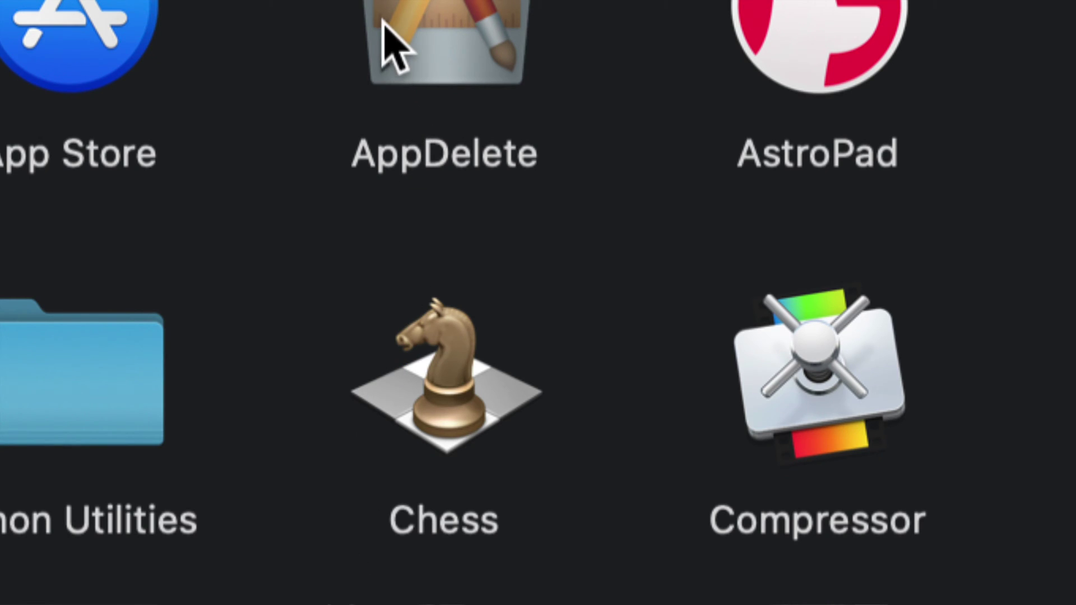
{"action": "scroll", "coordinate": [386, 51], "scroll_direction": "up", "scroll_amount": 3}
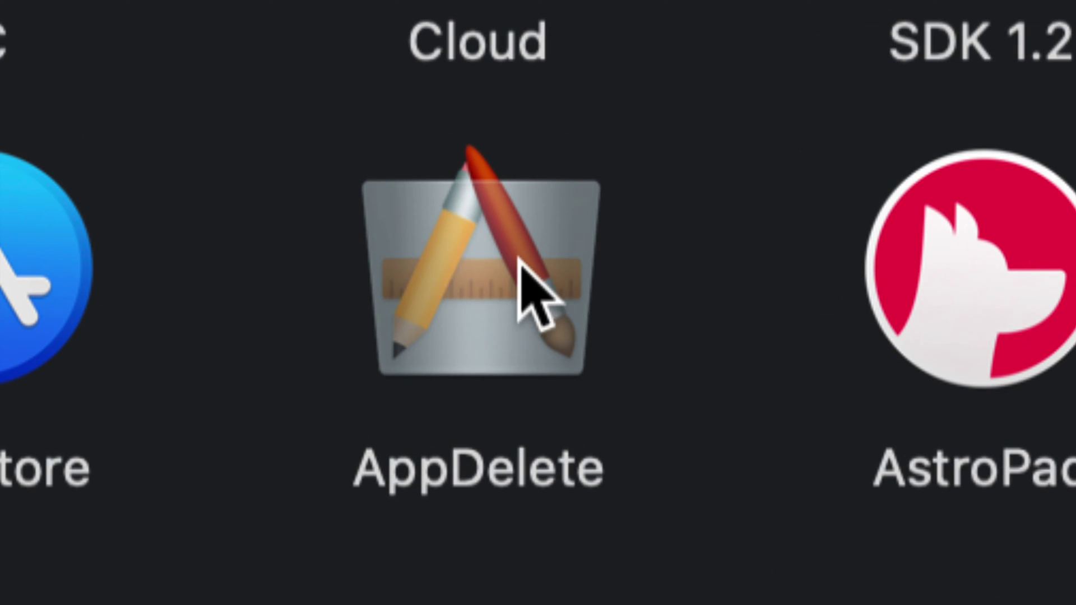
Launch AppDelete from the Applications folder
{"action": "left_click", "coordinate": [517, 276]}
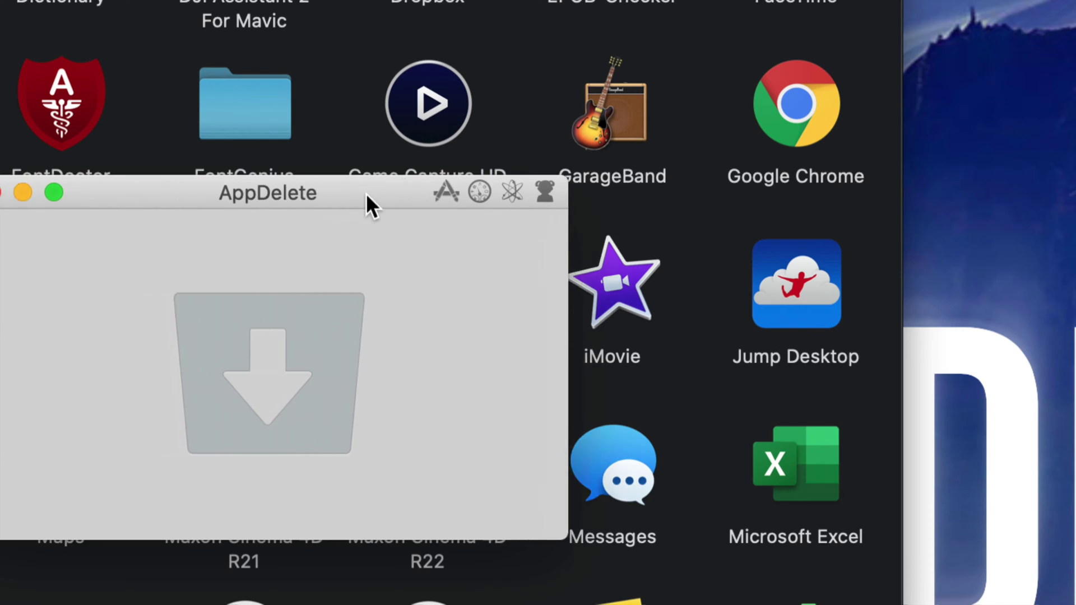
Drop iMovie into AppDelete so it lists six related items totalling 2.2 GB
{"action": "mouse_move", "coordinate": [366, 193]}
{"action": "left_mouse_down"}
{"action": "mouse_move", "coordinate": [868, 152]}
{"action": "mouse_move", "coordinate": [921, 128]}
{"action": "left_mouse_up"}
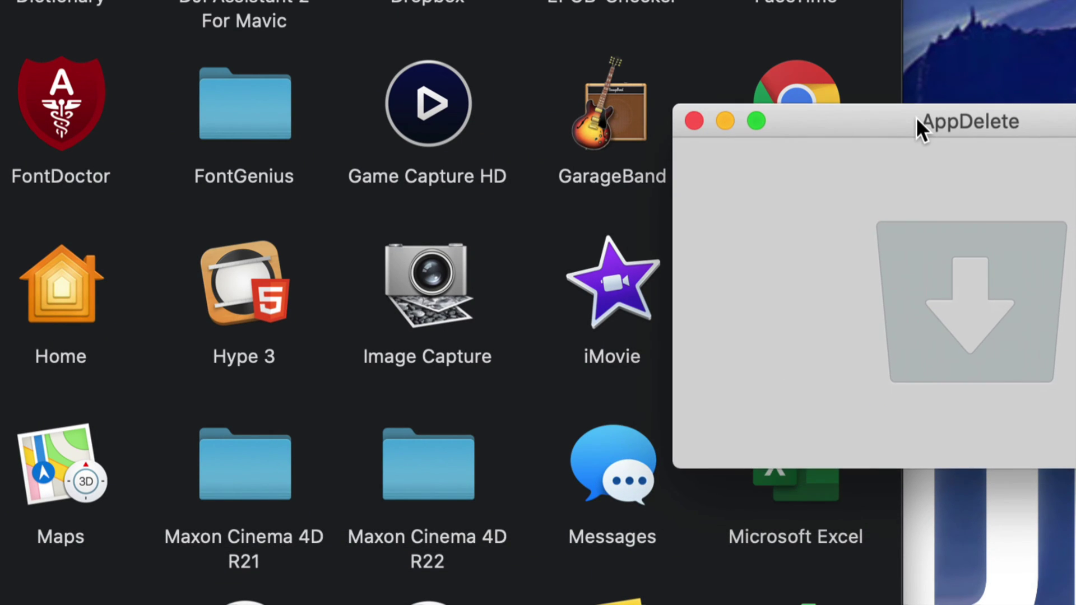
{"action": "left_click_drag", "start_coordinate": [633, 274], "coordinate": [895, 215]}
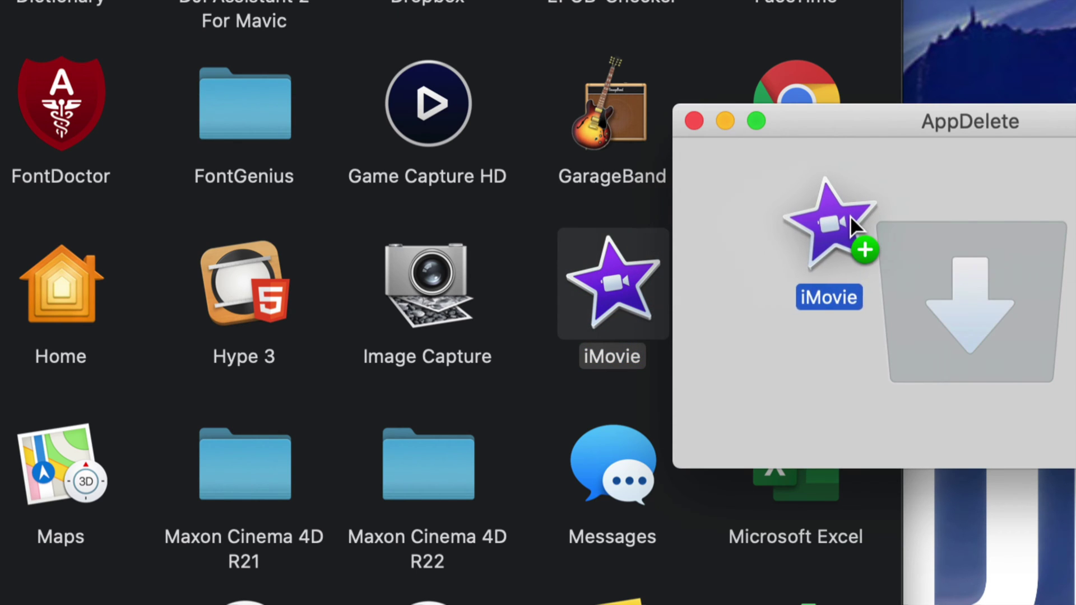
{"action": "left_click_drag", "start_coordinate": [927, 119], "coordinate": [428, 121]}
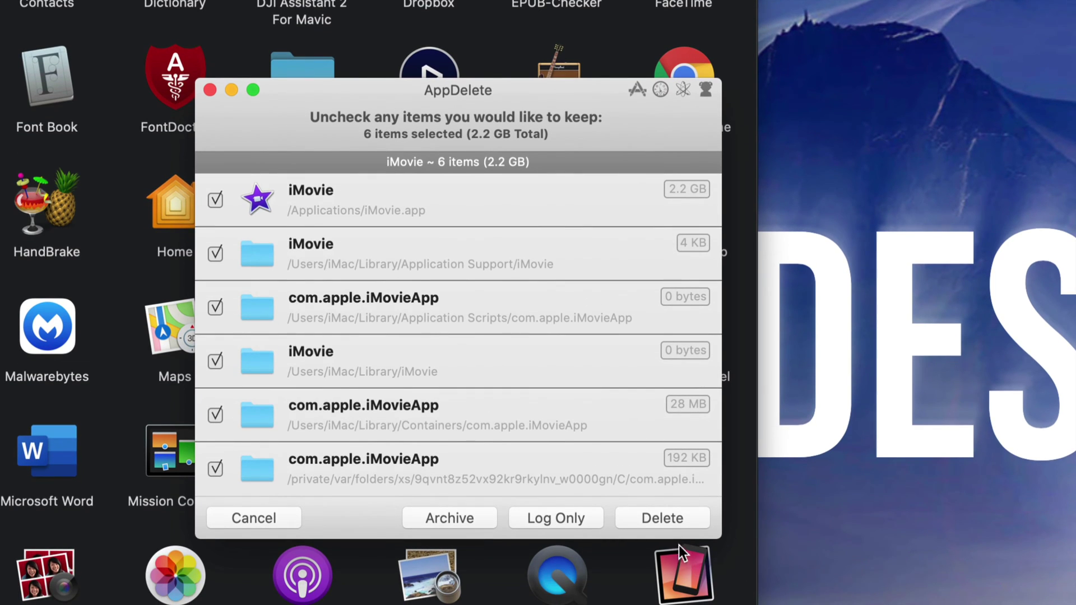
Delete iMovie and its related items with admin authorisation, then close AppDelete
{"action": "left_click", "coordinate": [663, 516]}
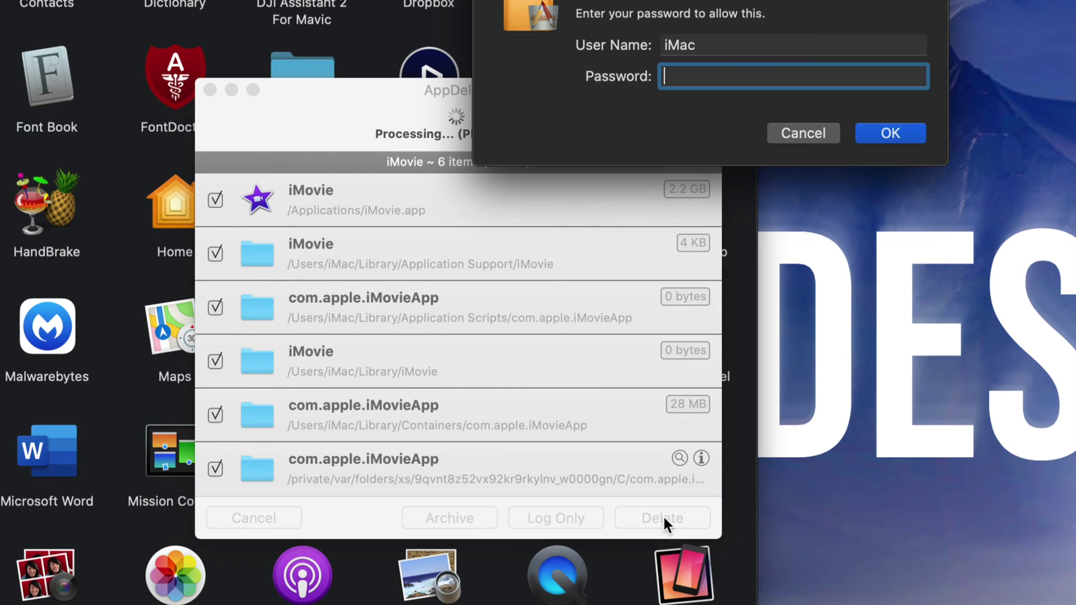
{"action": "left_click", "coordinate": [890, 132]}
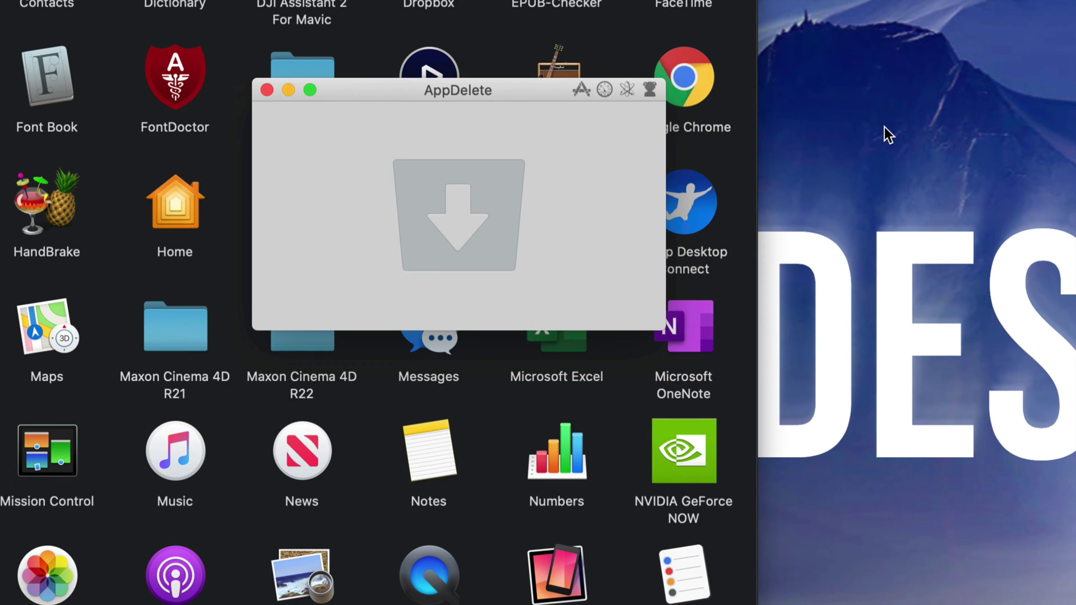
{"action": "left_click", "coordinate": [265, 90]}
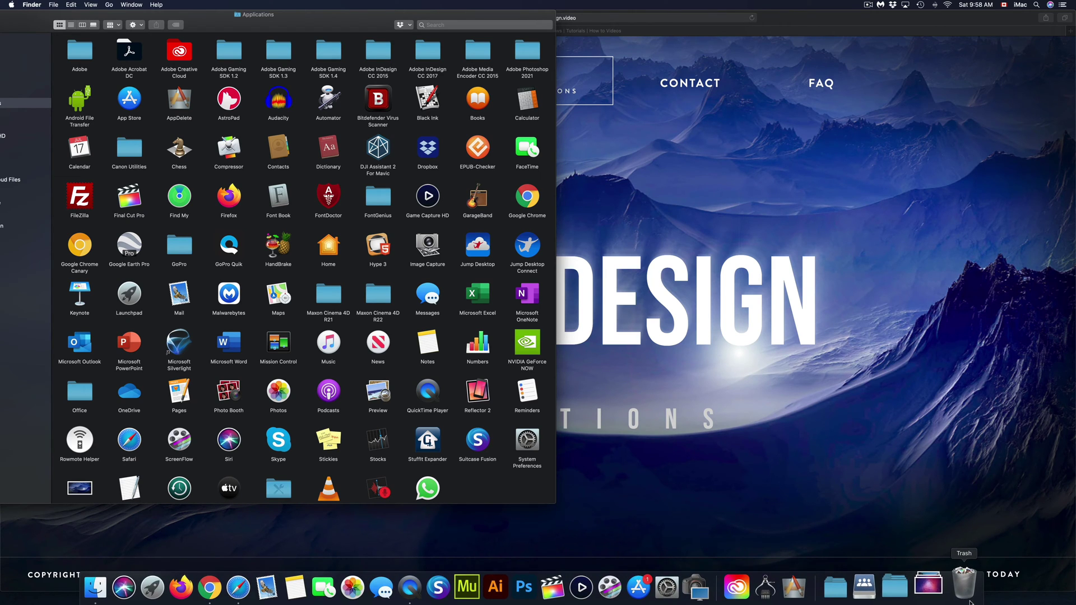
{"action": "mouse_move", "coordinate": [939, 517]}
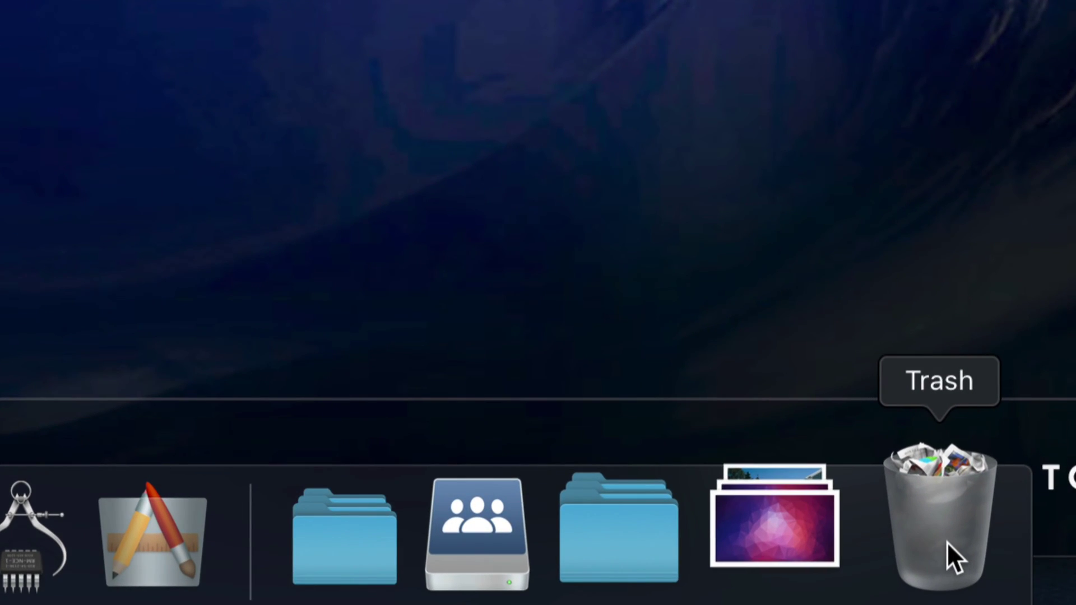
Empty the Trash from the Dock and confirm permanently erasing its contents
{"action": "right_click", "coordinate": [947, 541]}
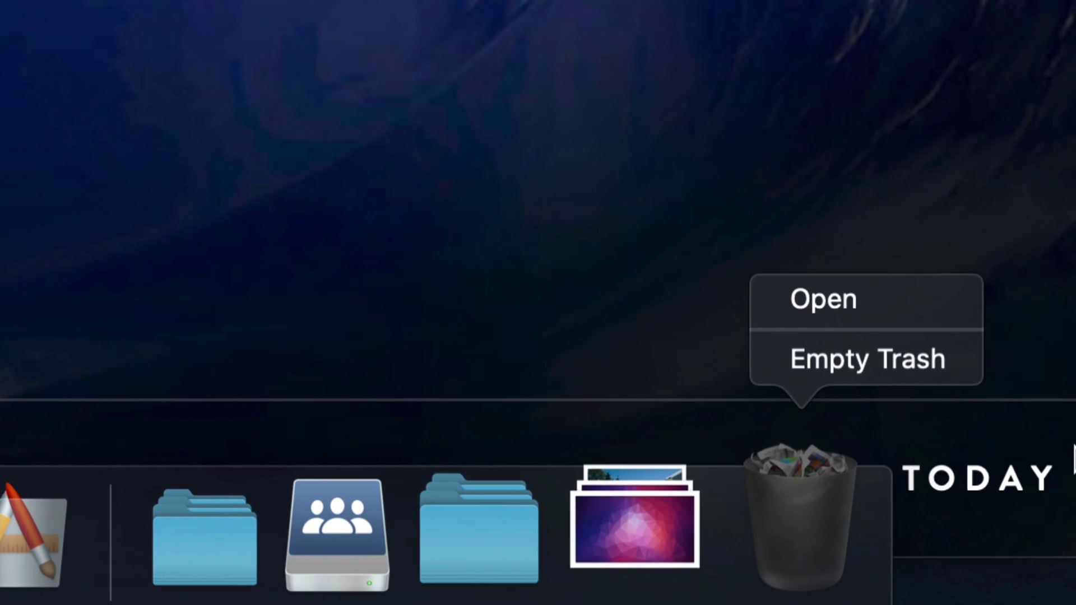
{"action": "left_click", "coordinate": [929, 367]}
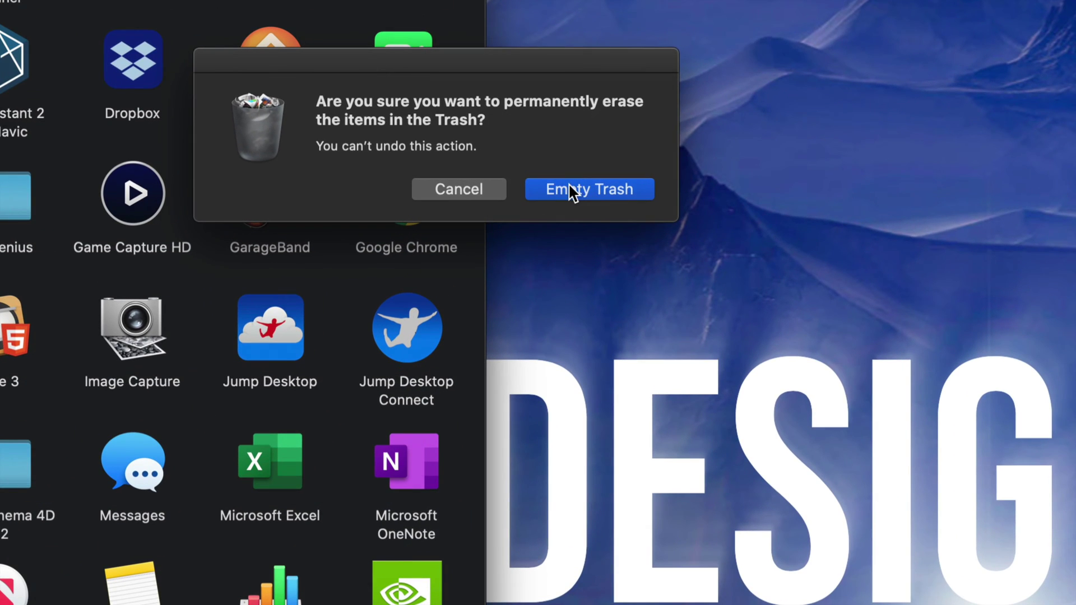
{"action": "left_click", "coordinate": [568, 190]}
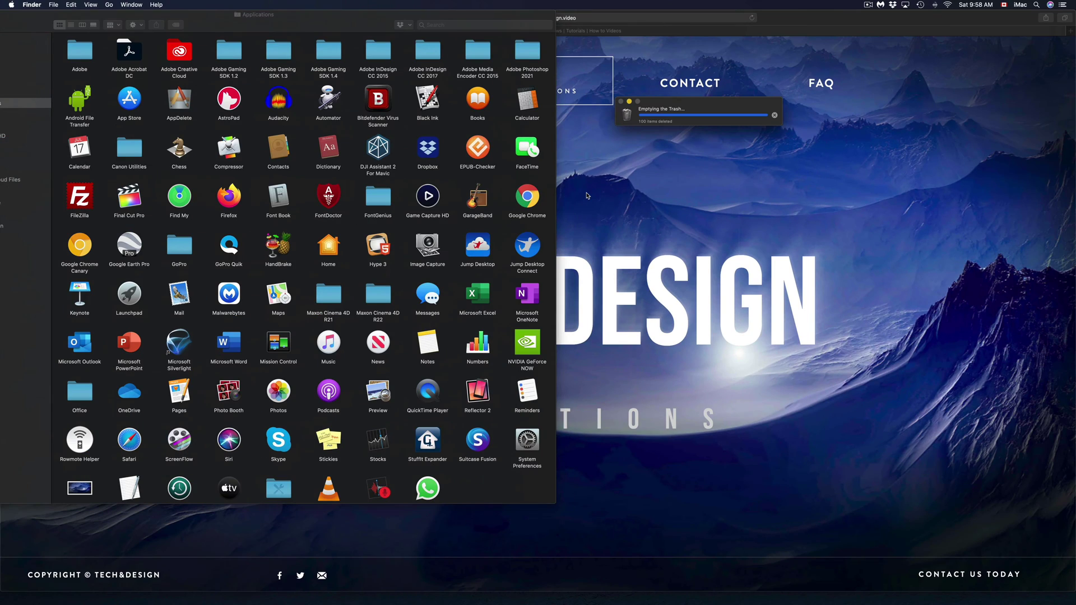